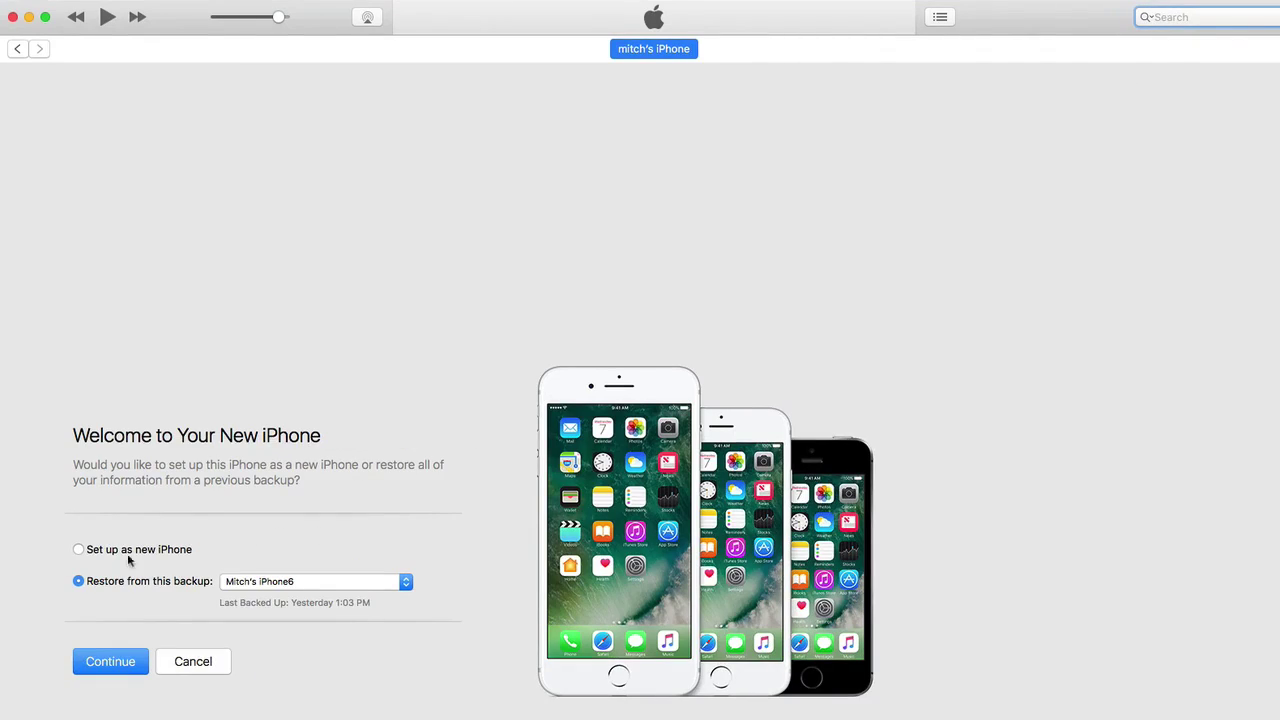
Choose 'Set up as new iPhone' and reach the iPhone 7 Summary page showing iOS 10.2
left_click(78, 549)
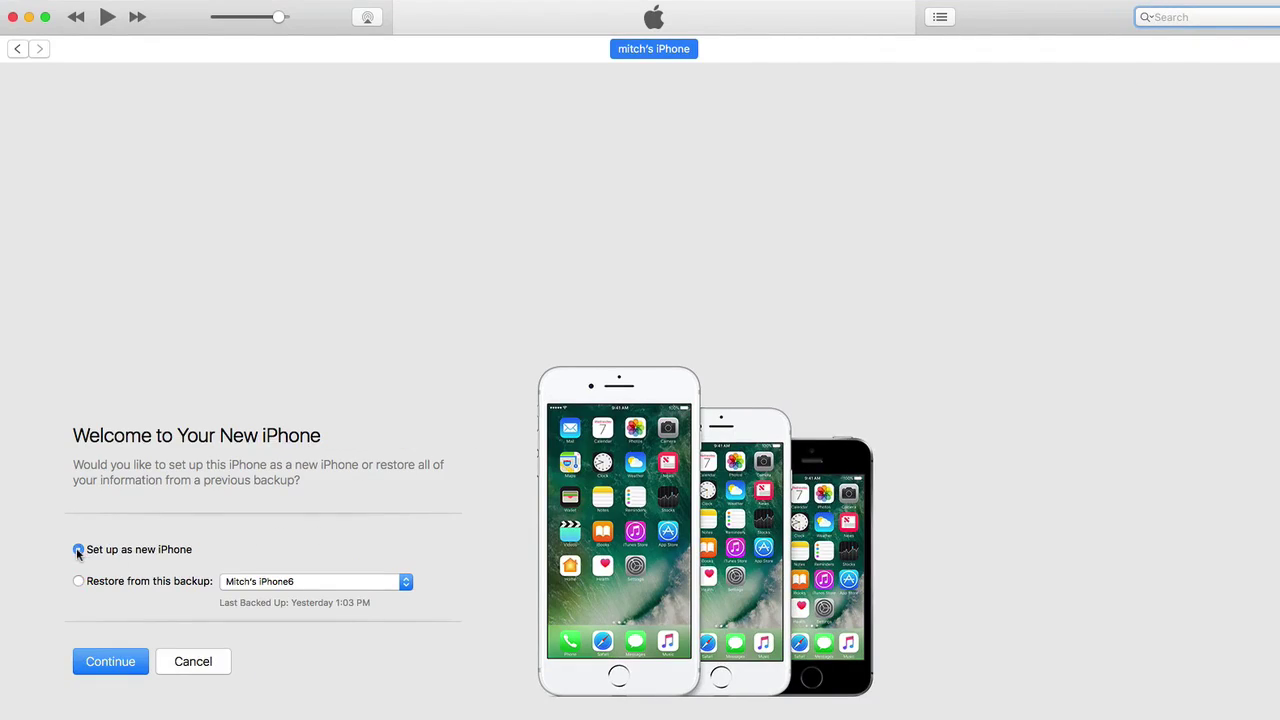
left_click(88, 660)
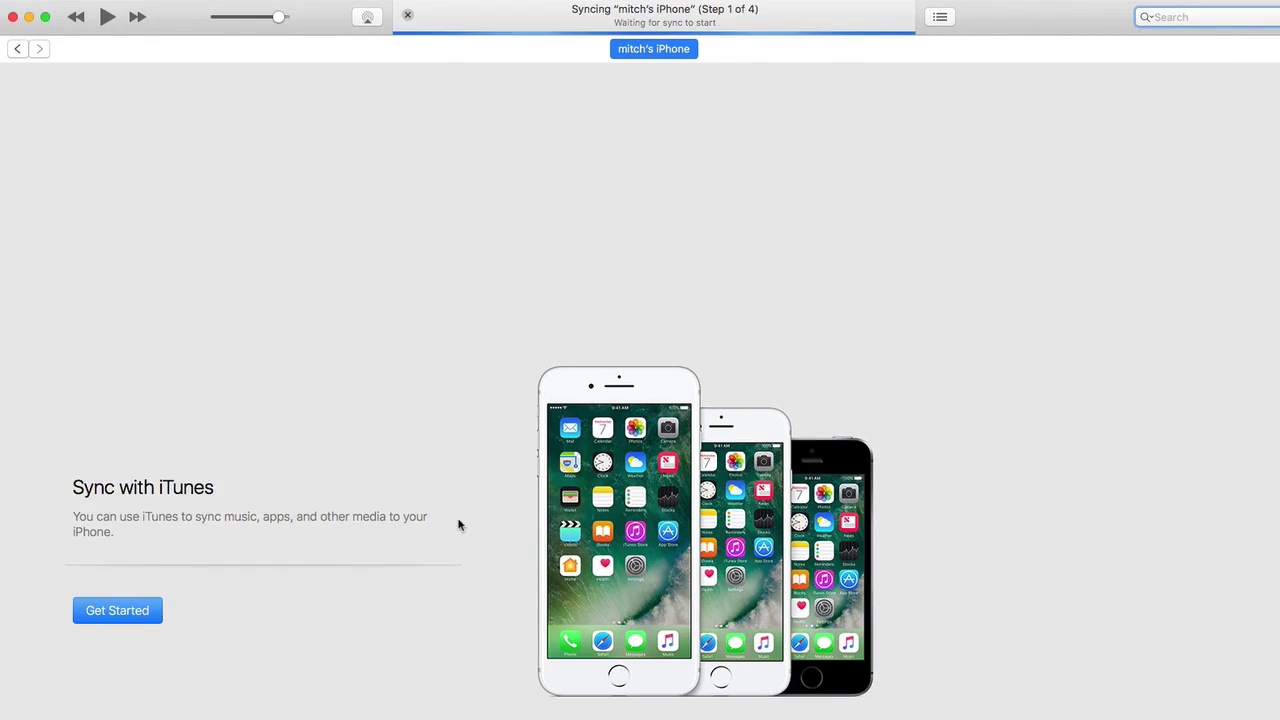
left_click(110, 610)
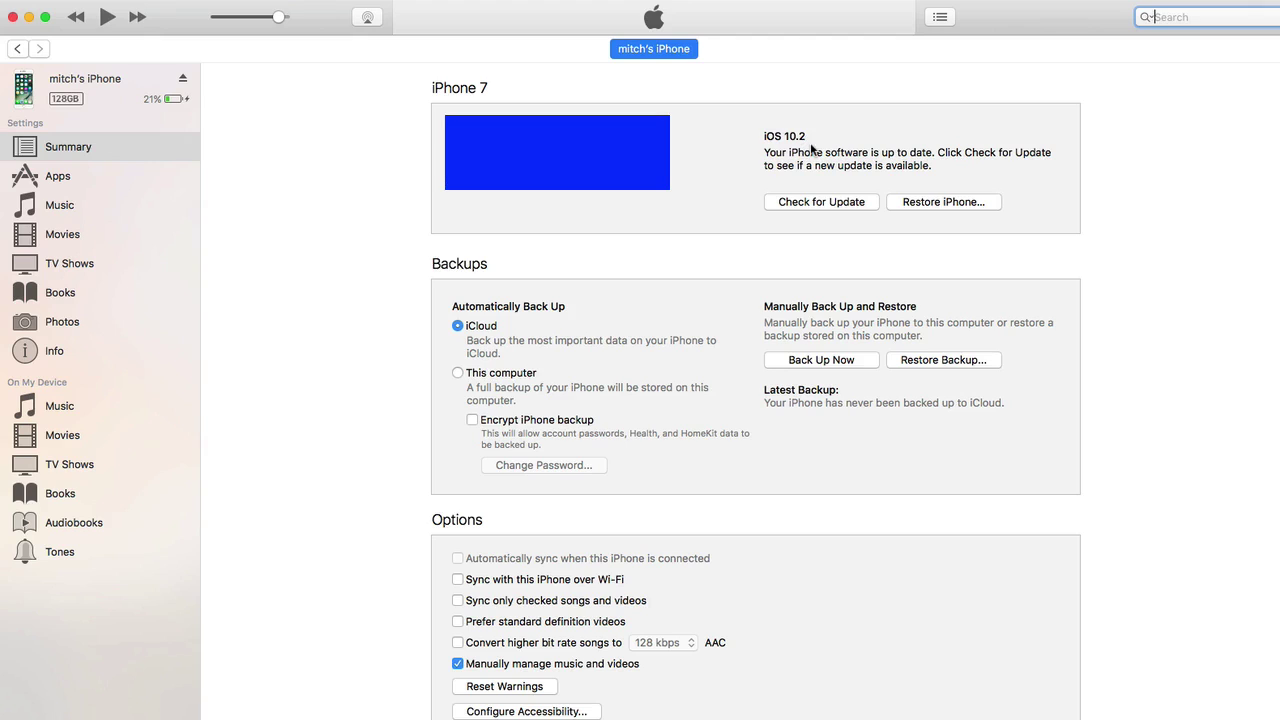
Check for updates, see that iOS 10.2.1 is available, and cancel its release notes without installing
left_click(813, 203)
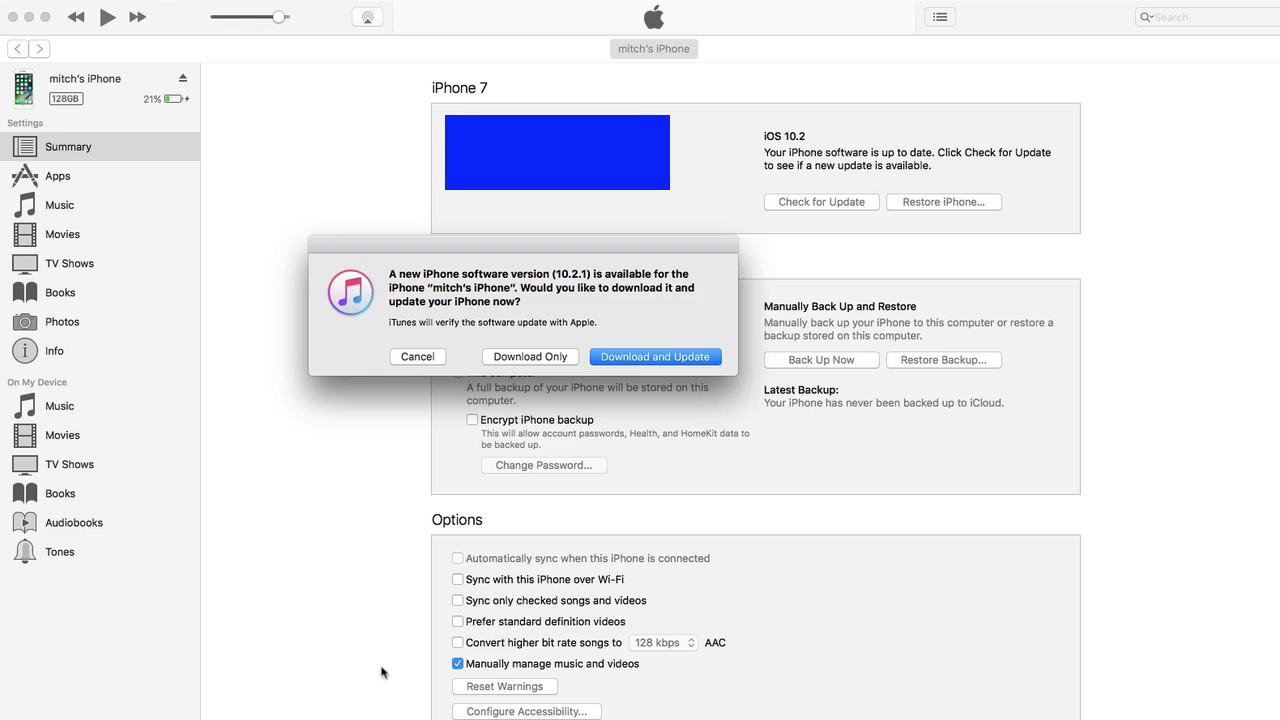
left_click(650, 356)
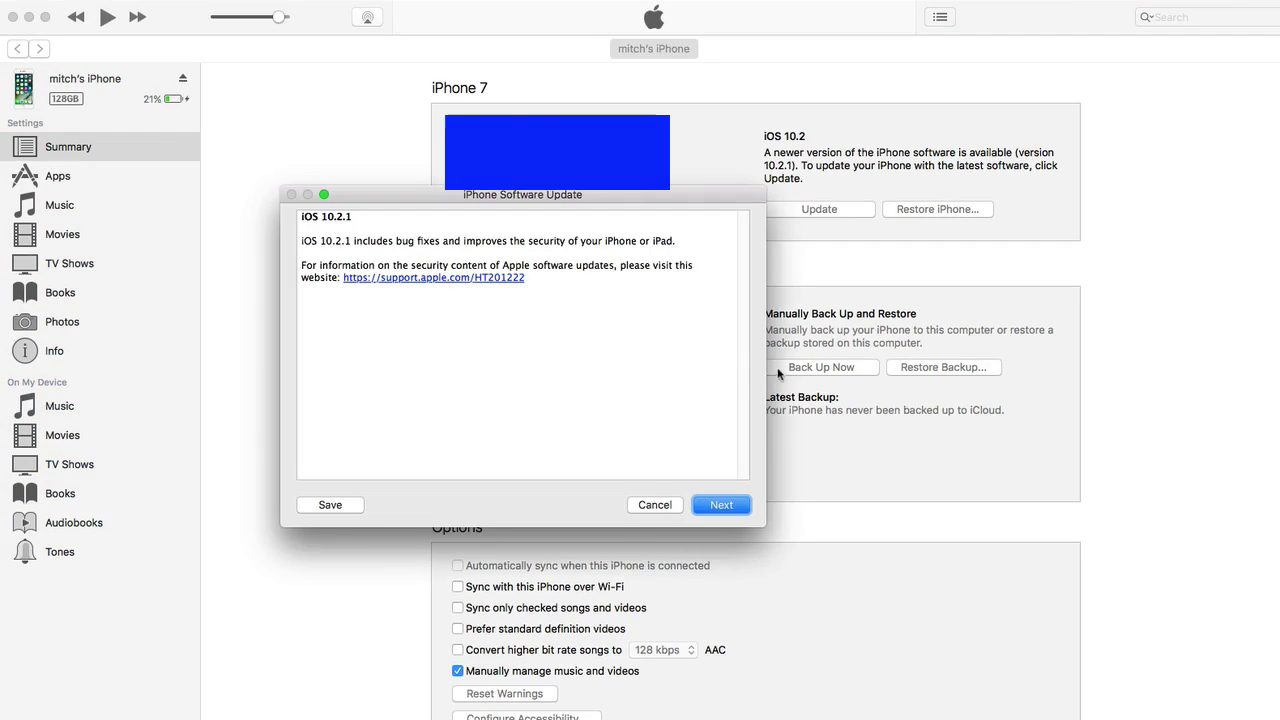
left_click(654, 504)
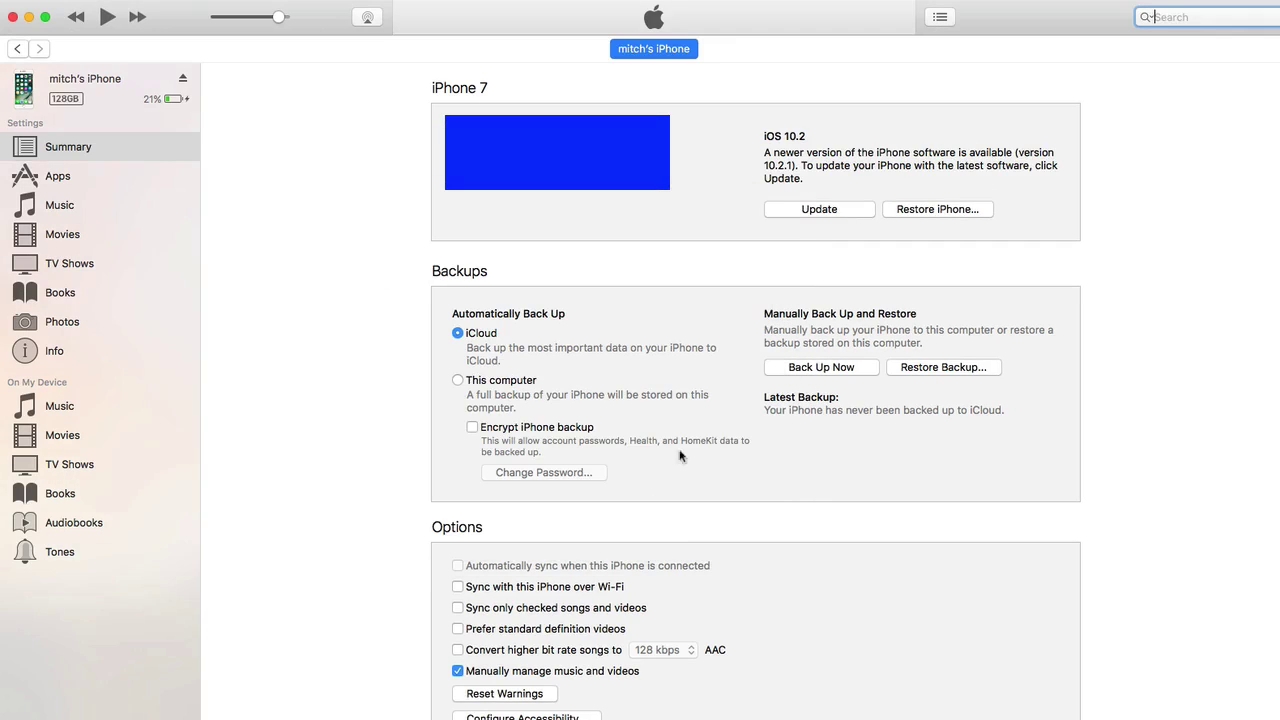
Back up the iPhone to this computer and enable 'Sync with this iPhone over Wi-Fi'
left_click(846, 368)
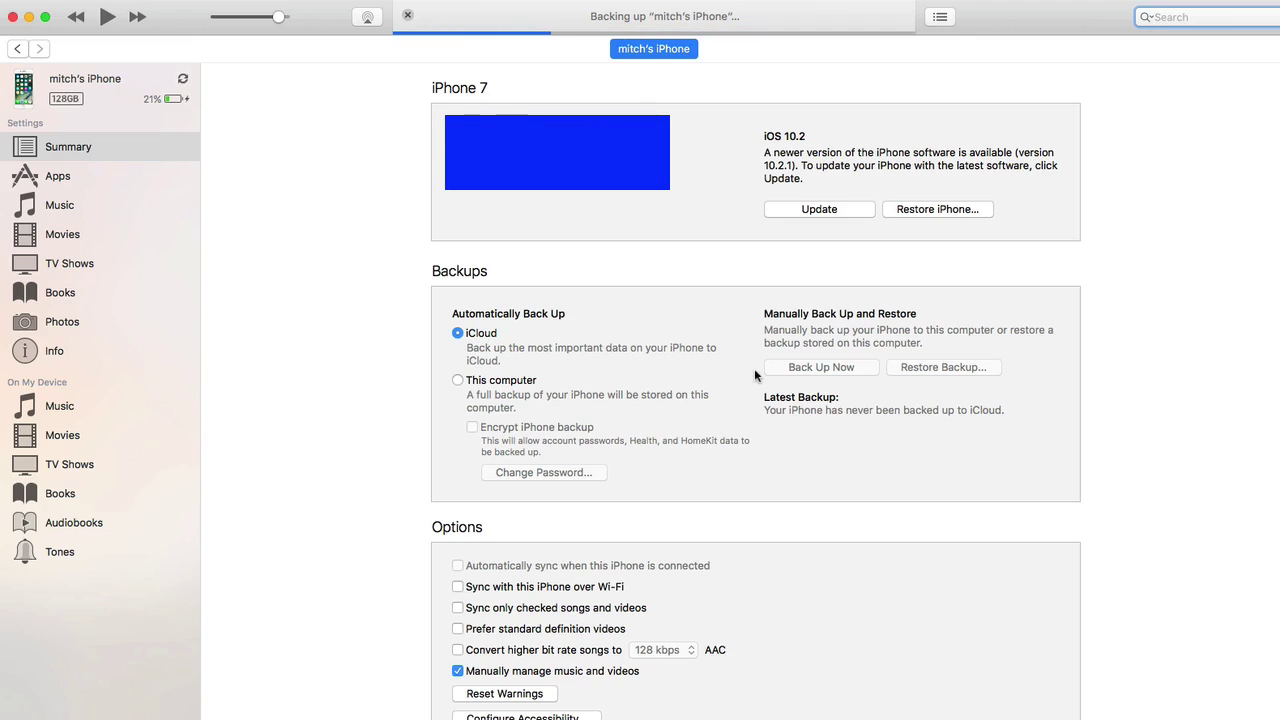
left_click(462, 592)
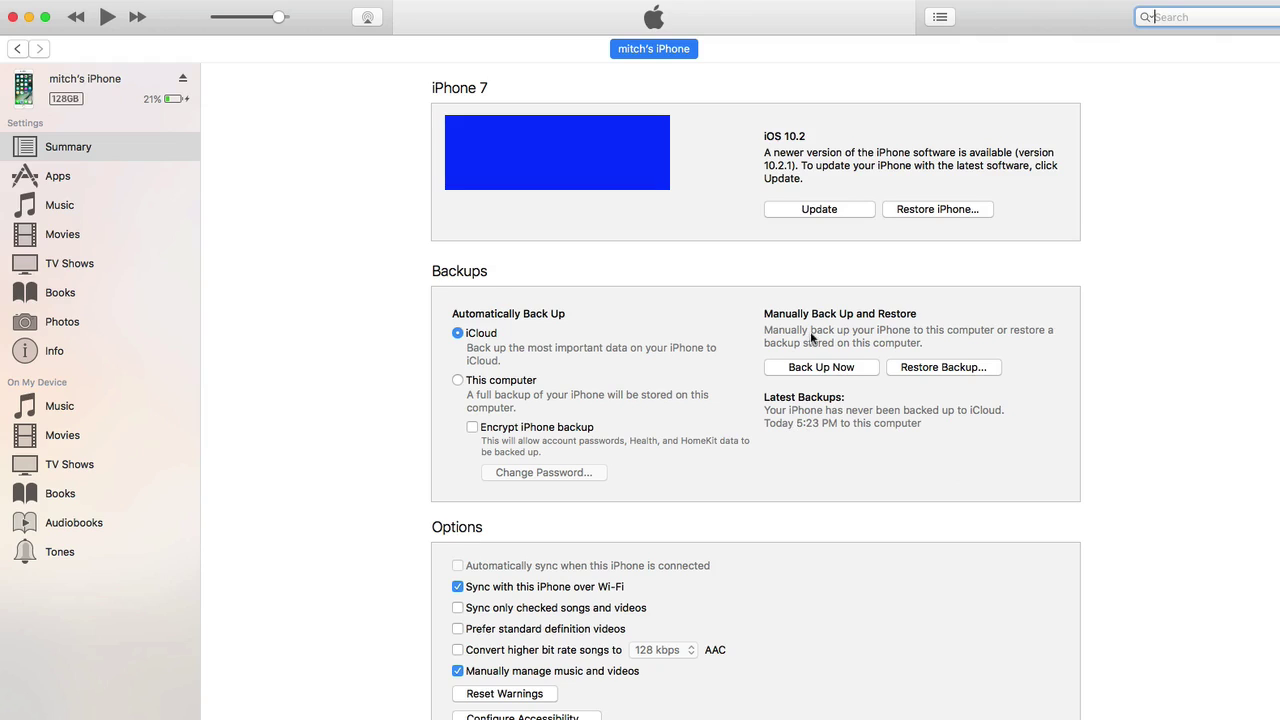
Start the iOS 10.2.1 update download, passing the release notes and agreeing to the licence
left_click(829, 212)
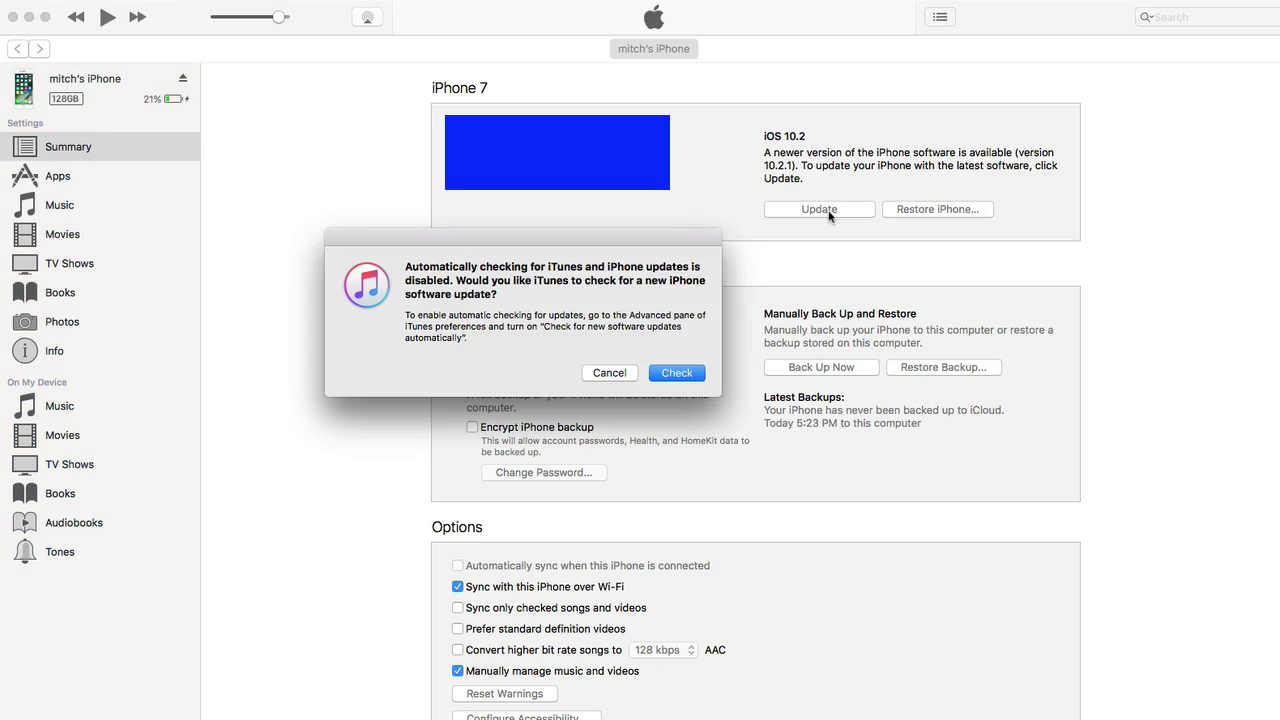
left_click(677, 374)
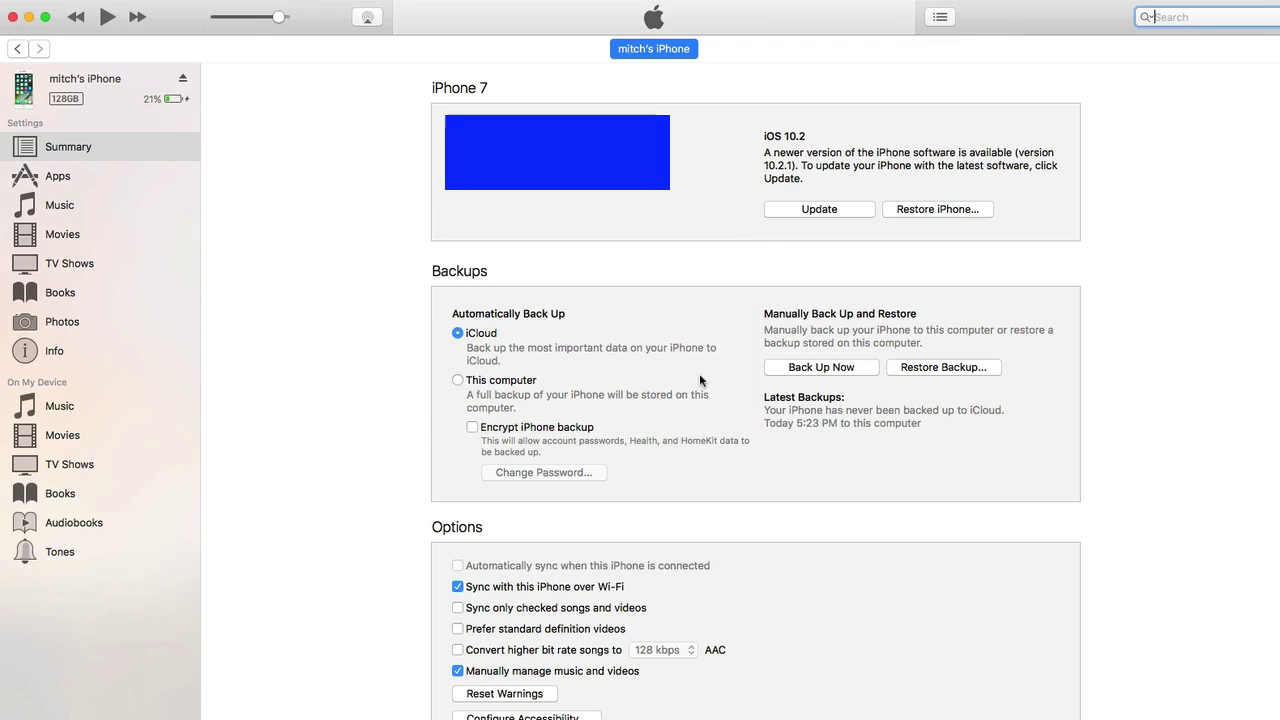
left_click(676, 350)
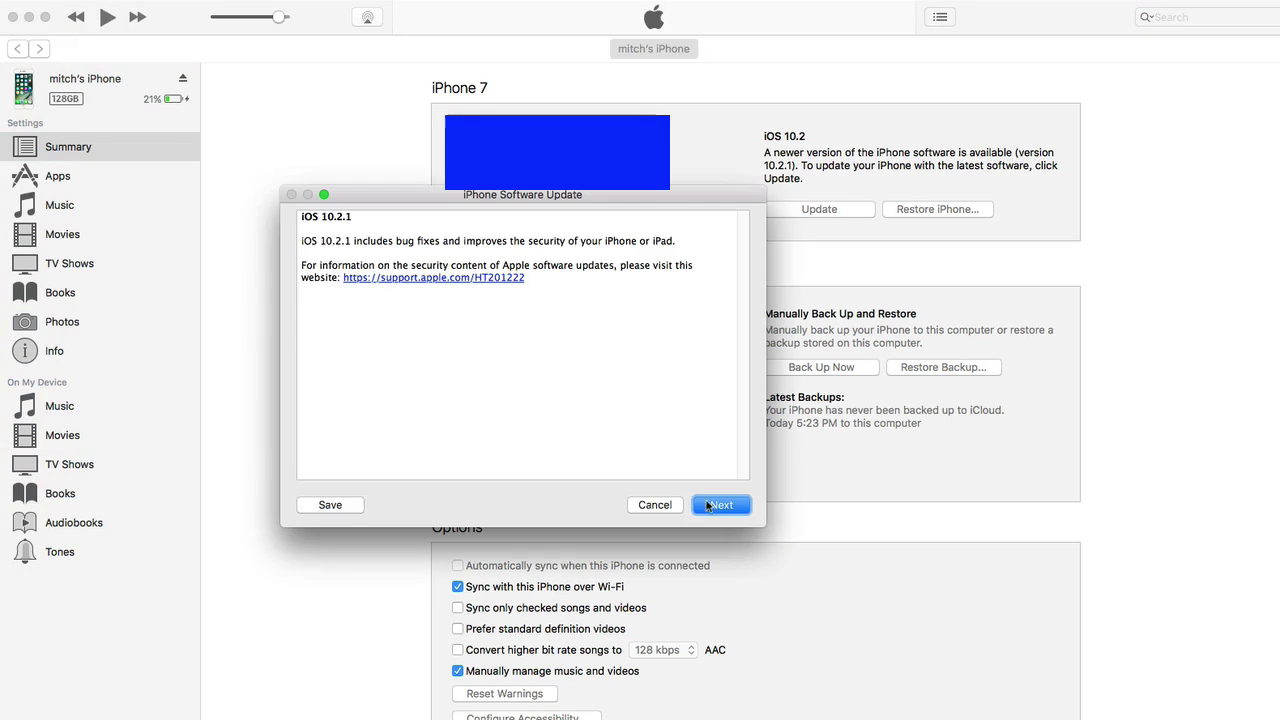
left_click(733, 508)
left_click(721, 505)
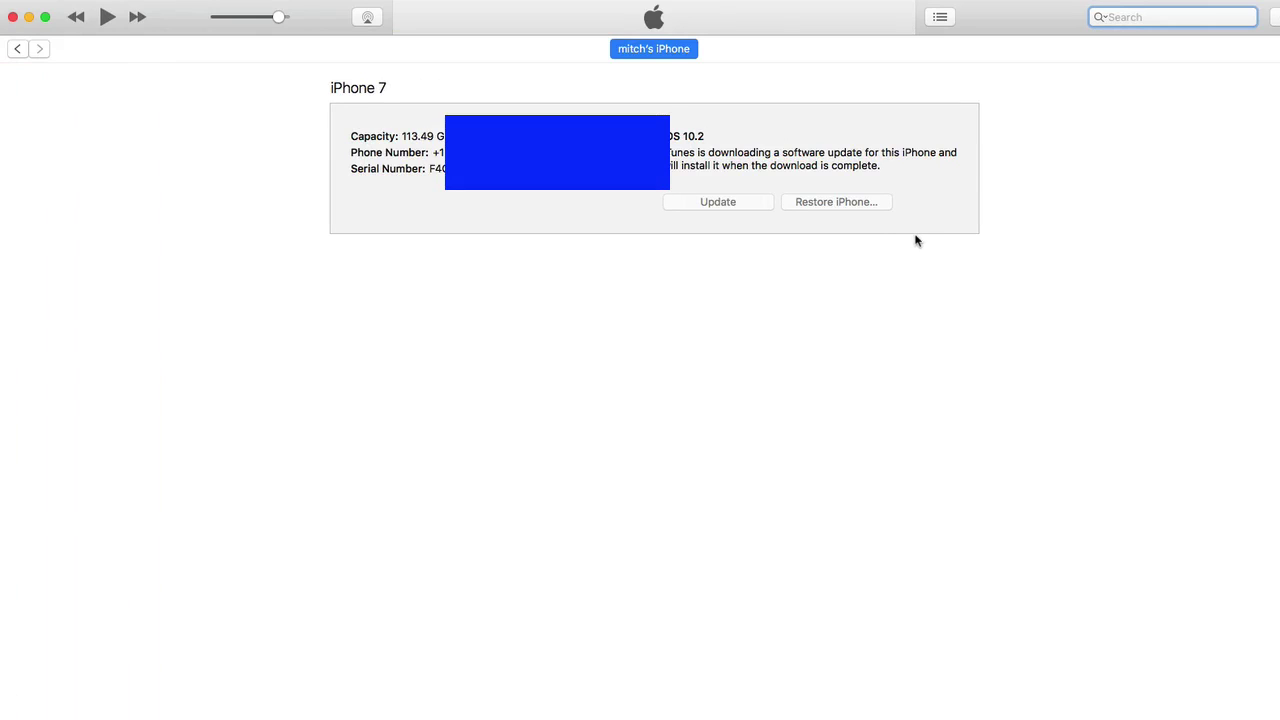
While the update downloads, switch to Chrome's ipsw.me 'Identify my iOS Device' page
left_click(1136, 2)
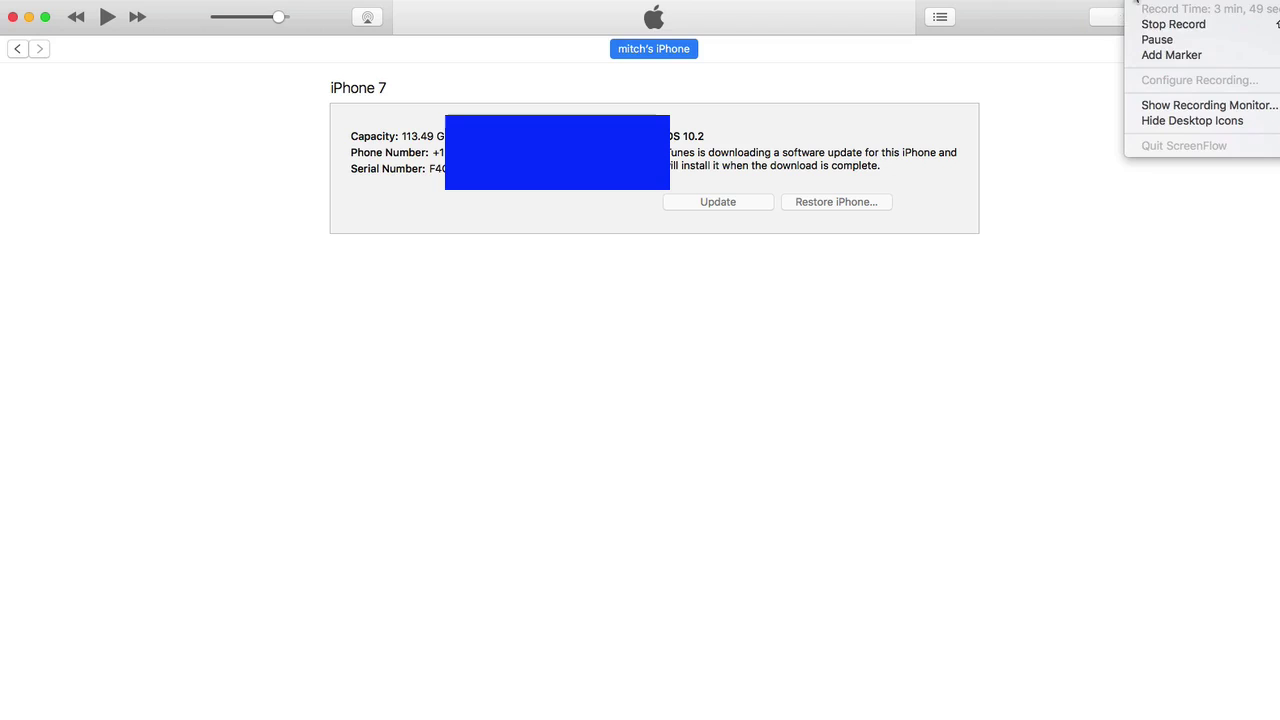
left_click(1155, 40)
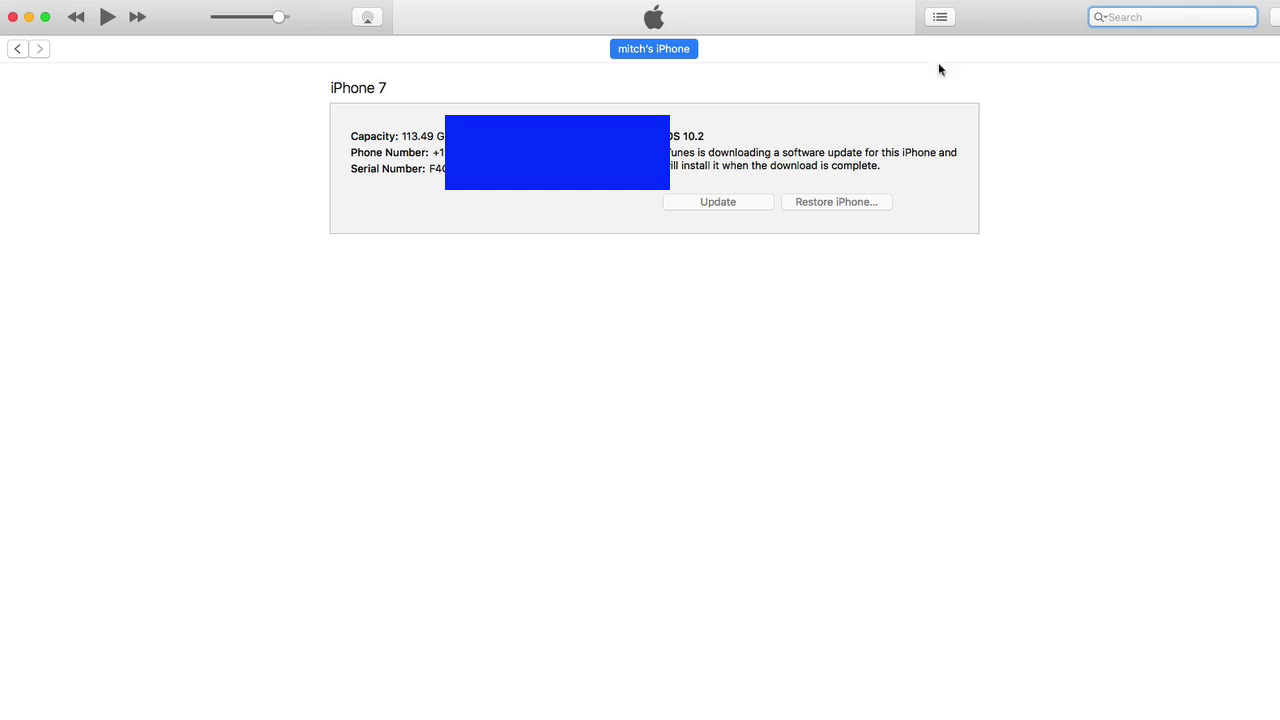
left_click(1156, 1)
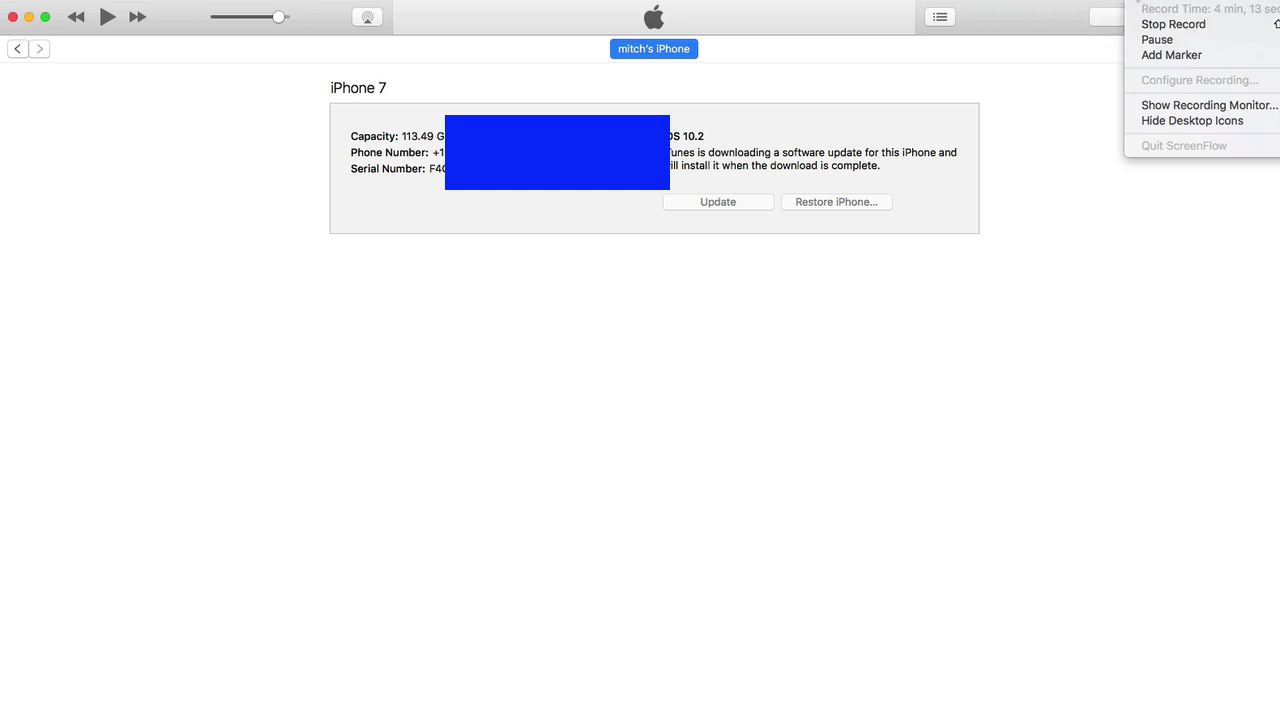
left_click(1156, 40)
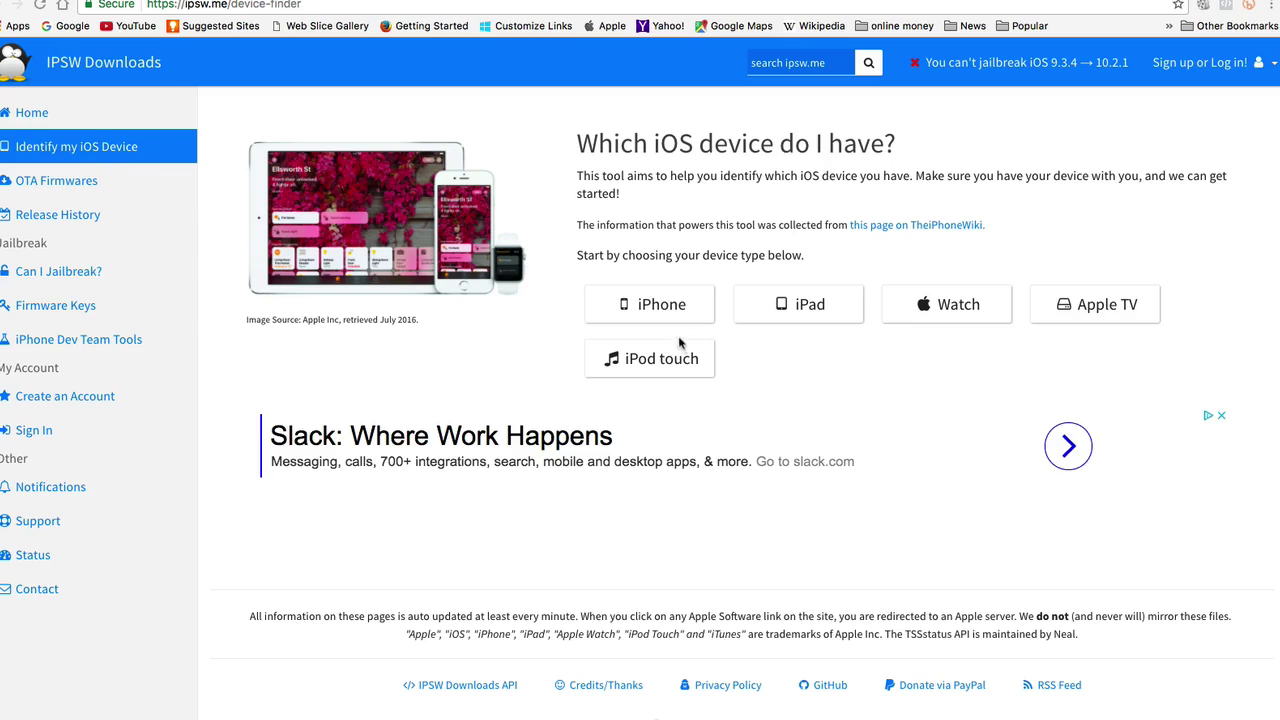
Pick iPhone as the device type to show the Find Your Model Number steps
left_click(648, 303)
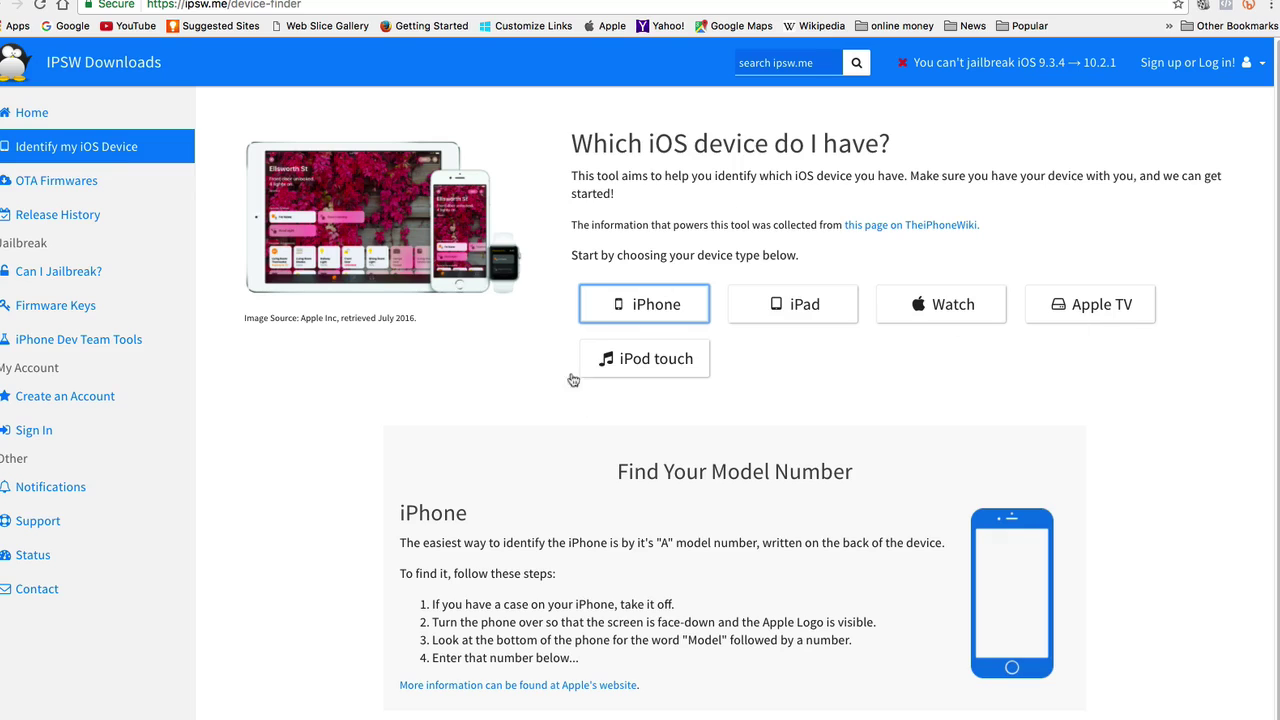
Scroll down to the Enter Your Model Number box on the IPSW page
scroll(565, 390, "down", 5)
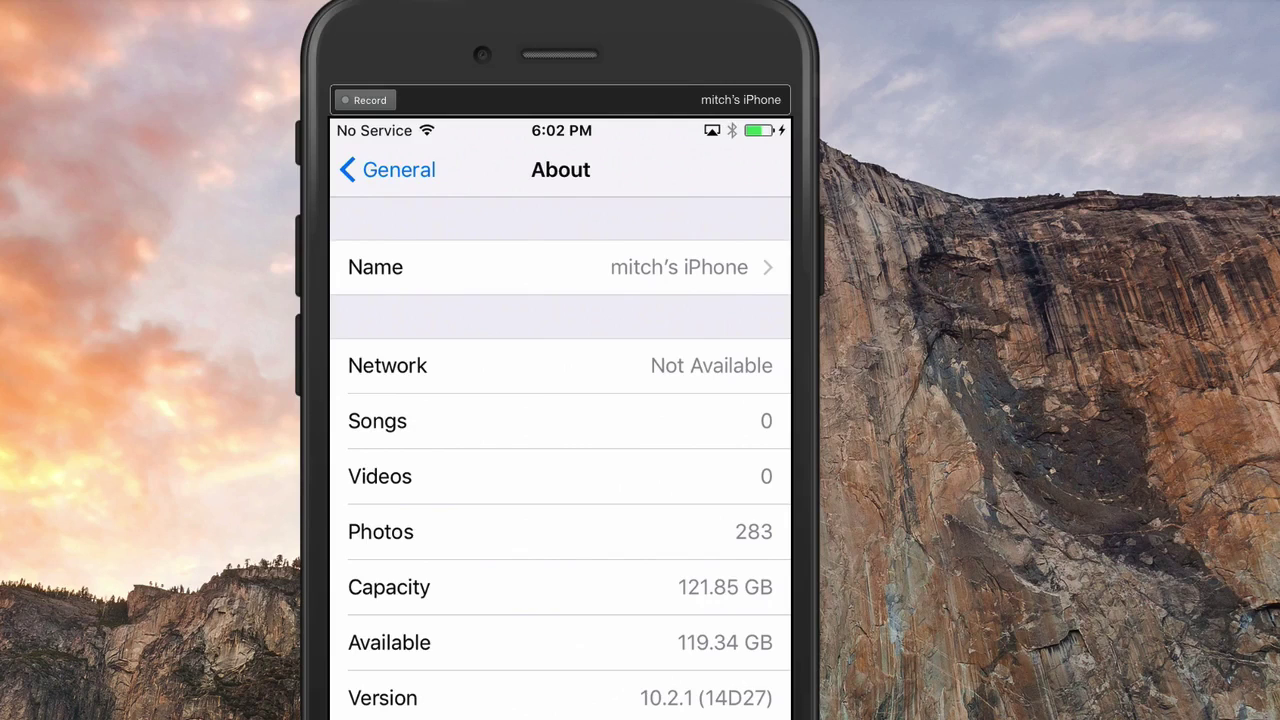
Switch from the QuickTime phone mirror to the iPhone 7 Summary page in iTunes
left_click(1200, 3)
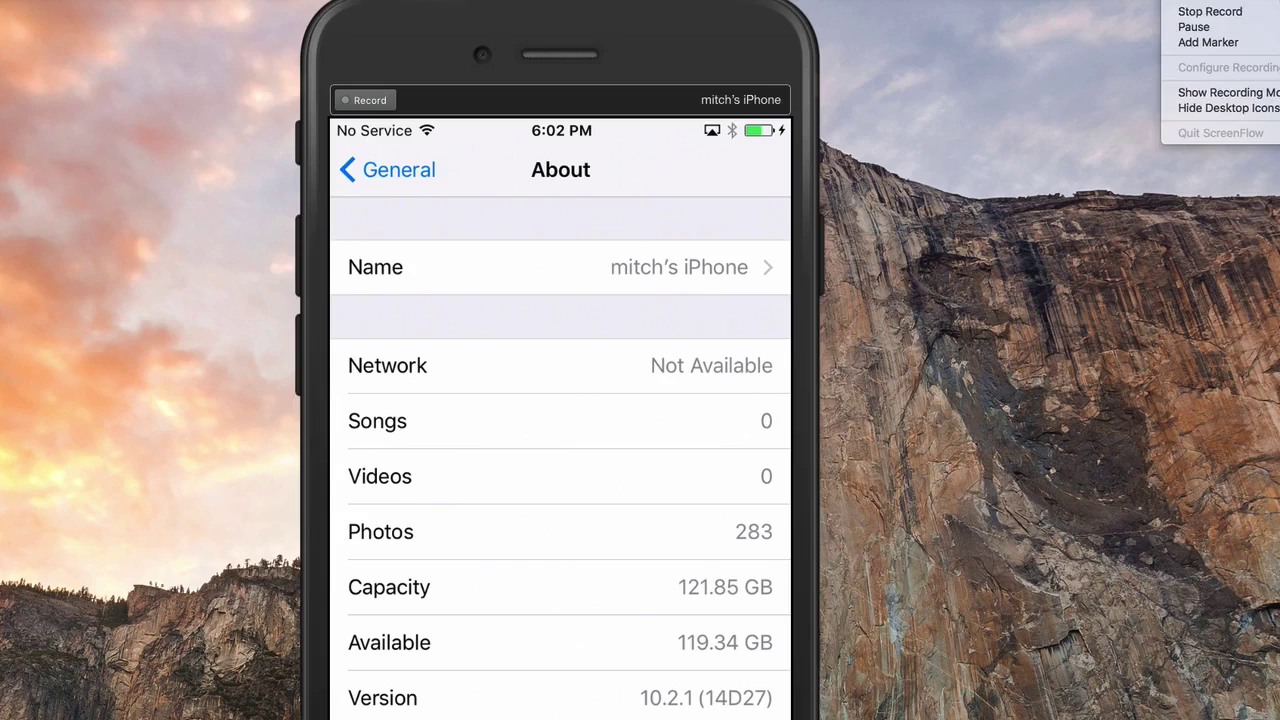
left_click(1216, 27)
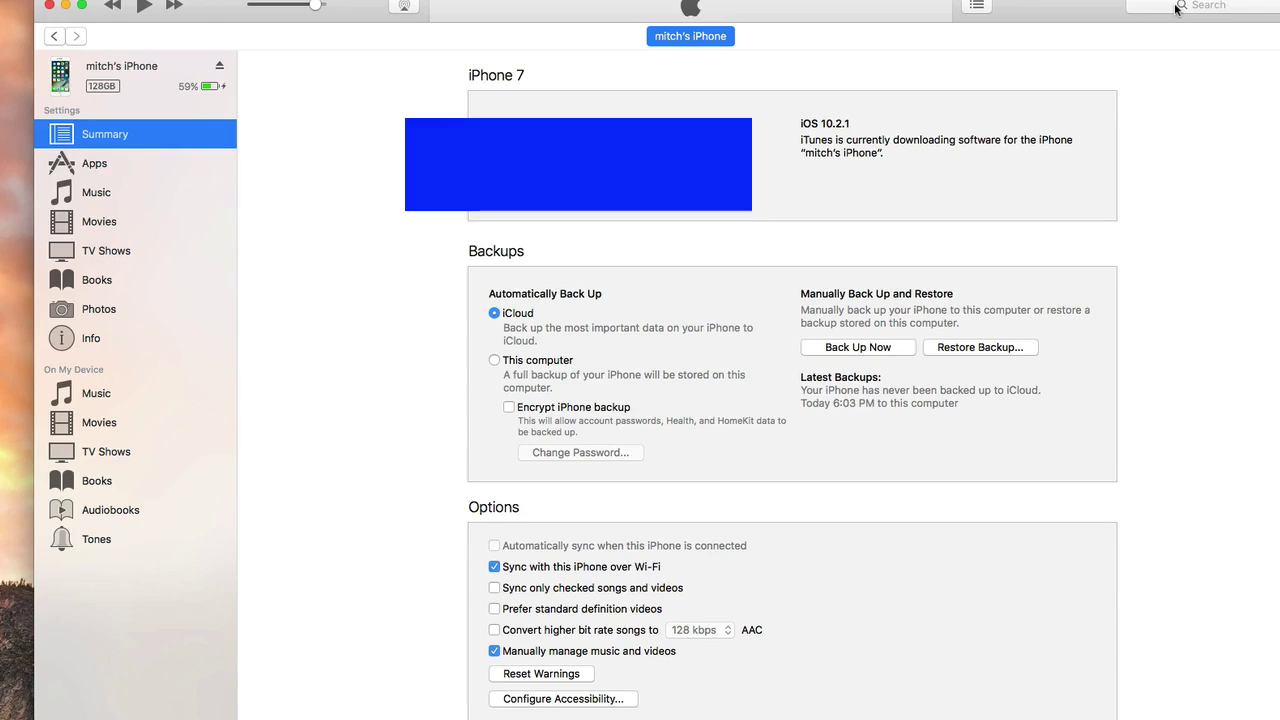
Bring up iTunes showing the iPhone 7 in Recovery Mode with Restore iPhone offered
left_click(1162, 0)
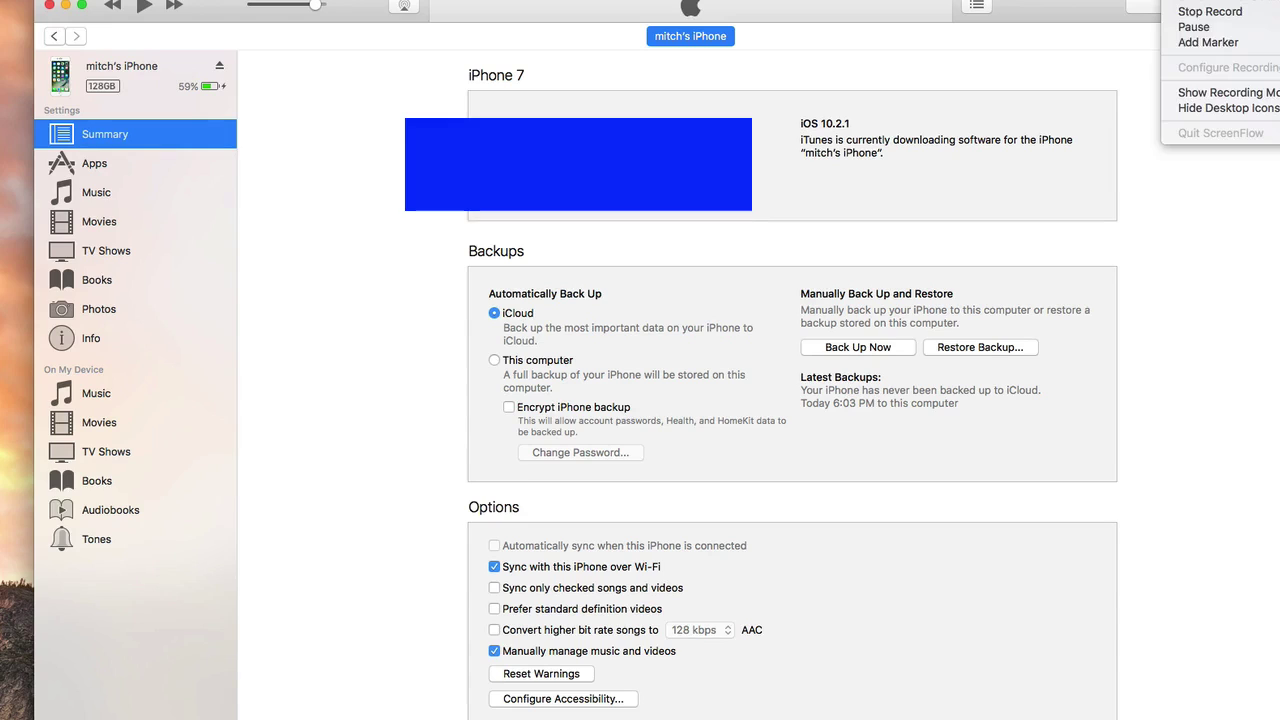
left_click(1222, 42)
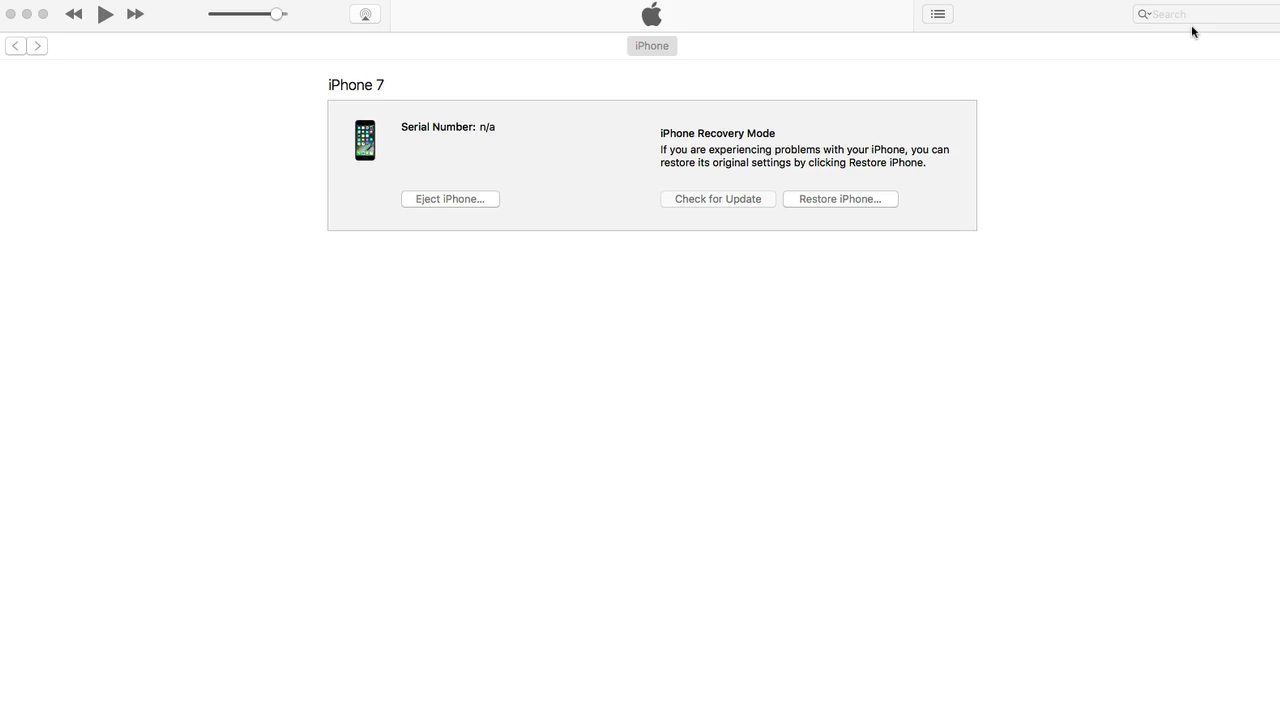
Option-click Restore iPhone and load iPhone_7_10.2_14C92_Restore.ipsw from the Desktop
left_click(852, 205)
left_click(852, 199, "alt")
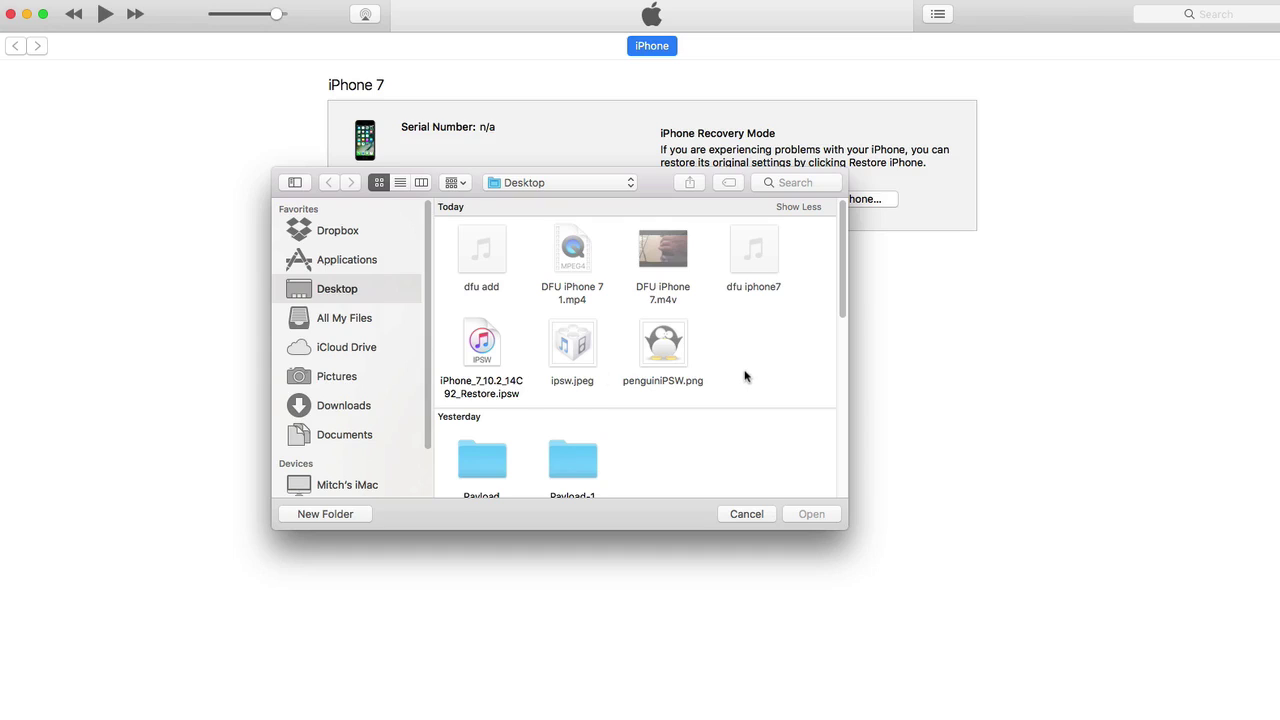
left_click(467, 399)
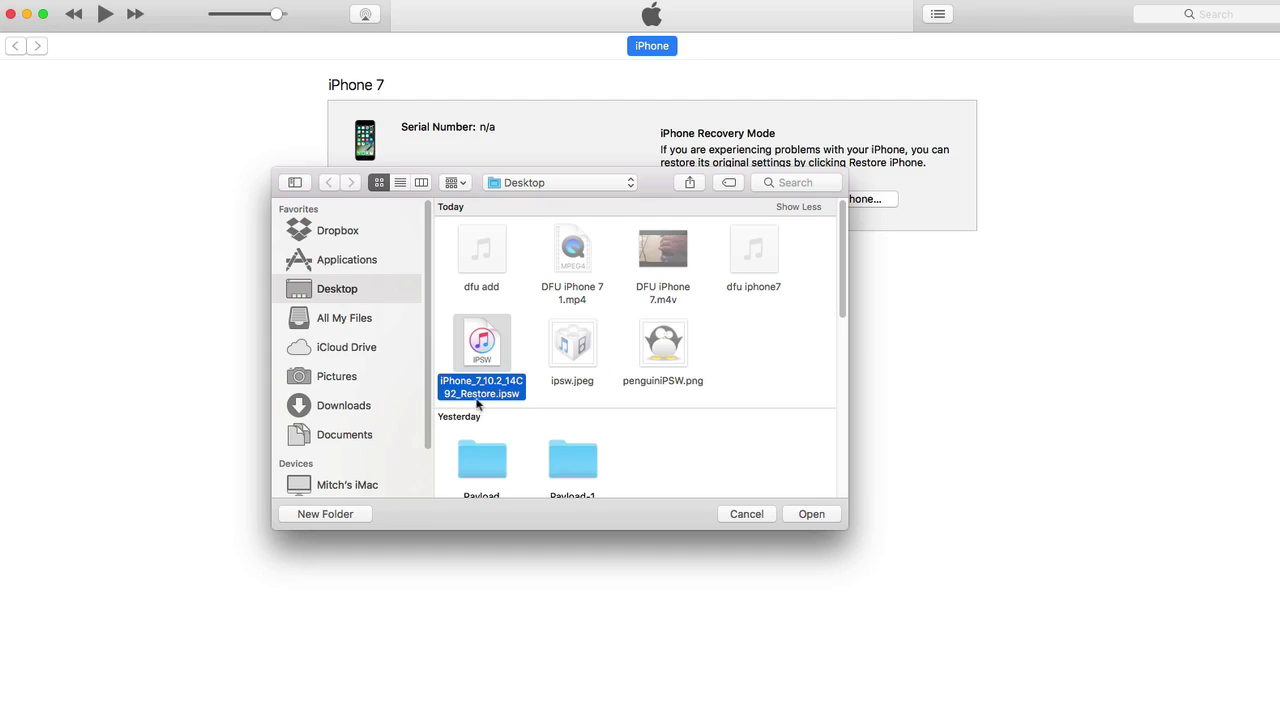
left_click(812, 517)
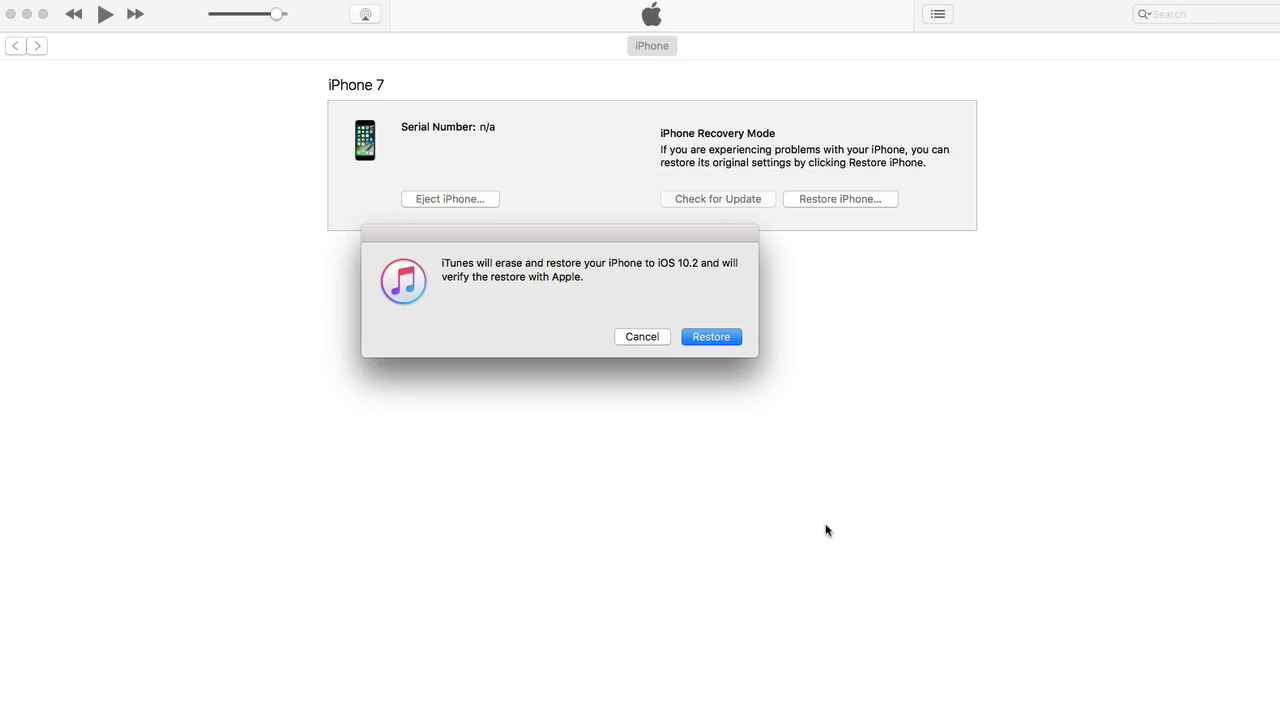
Confirm erasing the iPhone 7 and restoring it to iOS 10.2
left_click(710, 337)
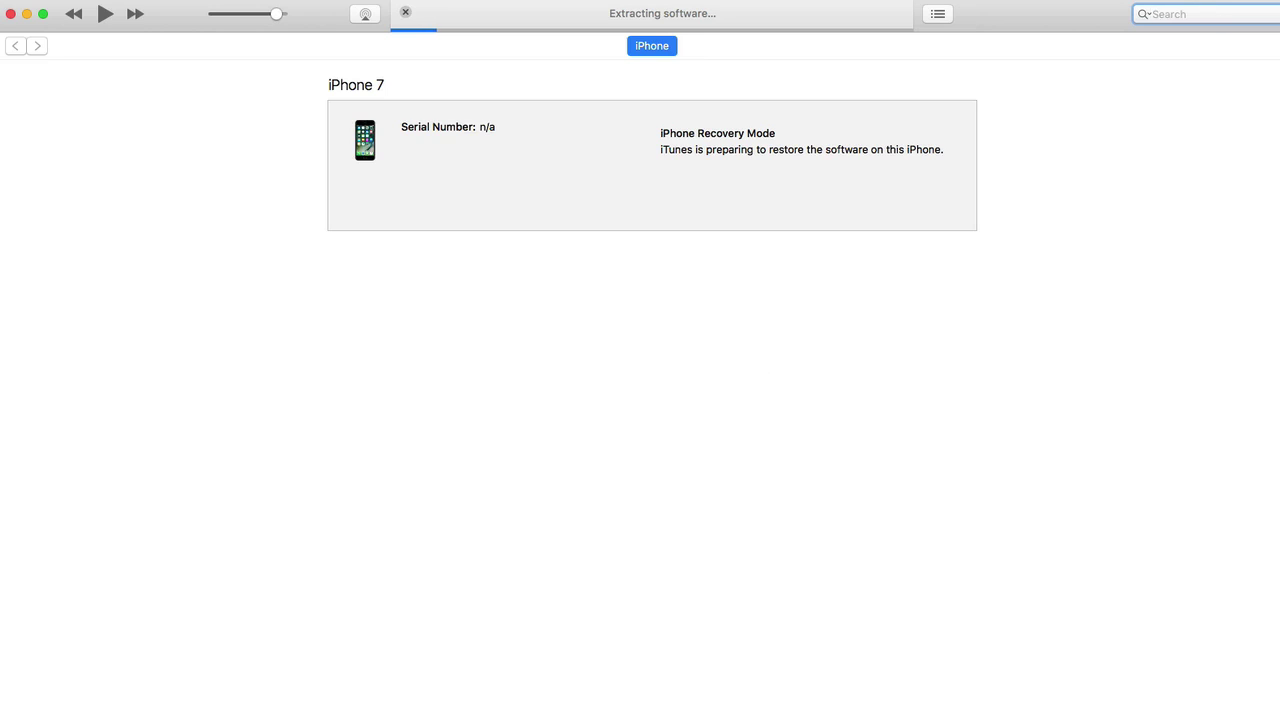
Display the restored iPhone's Apps page, with 153 apps syncing across eight home-screen pages
left_click(1185, 0)
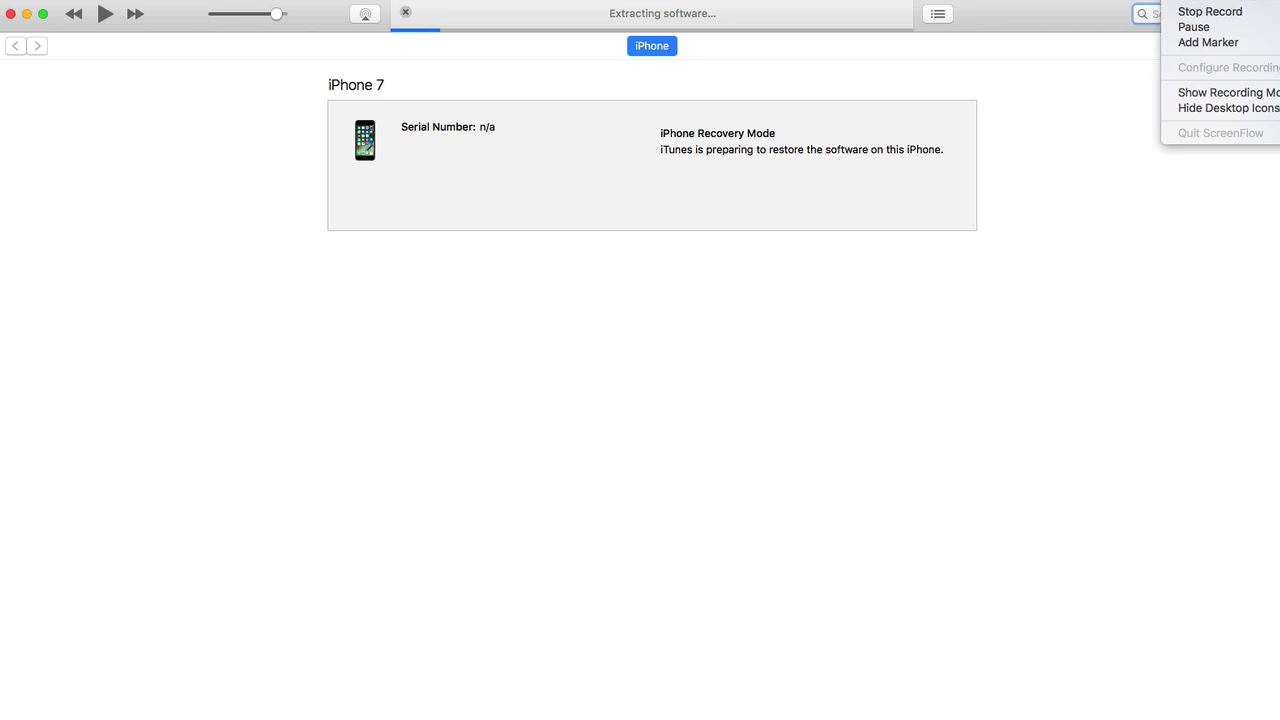
left_click(1206, 27)
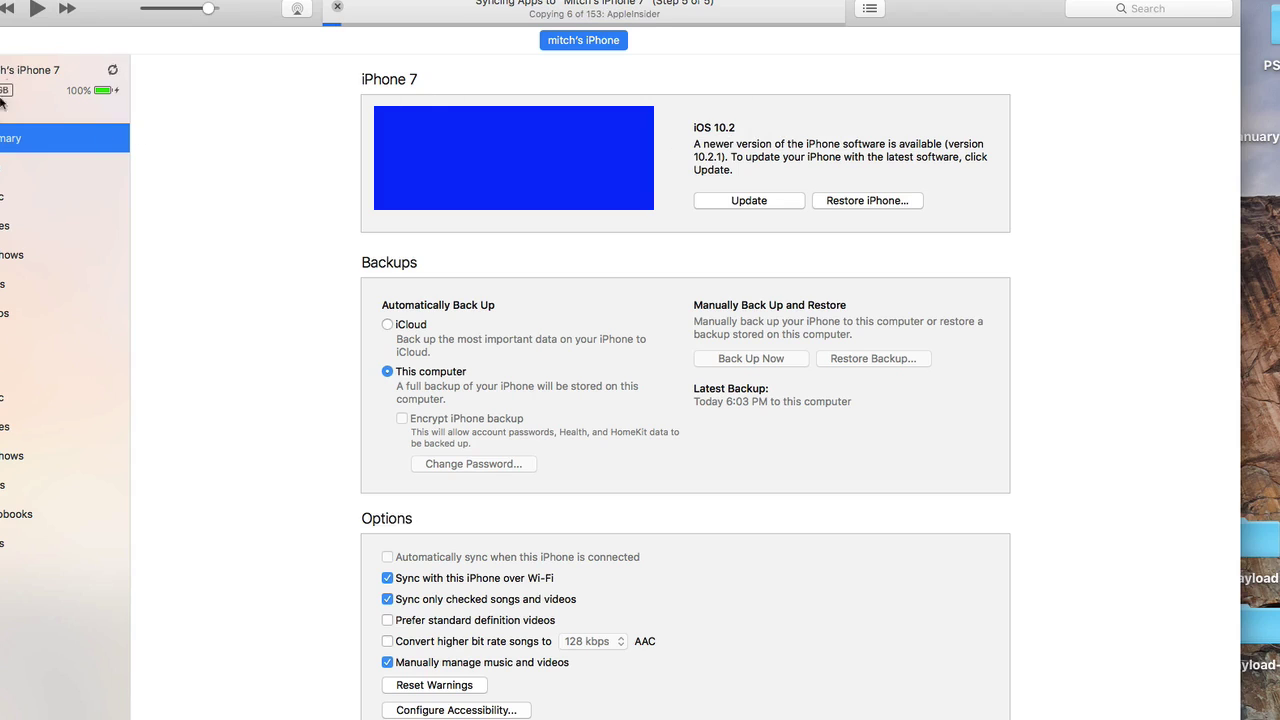
key("Down")
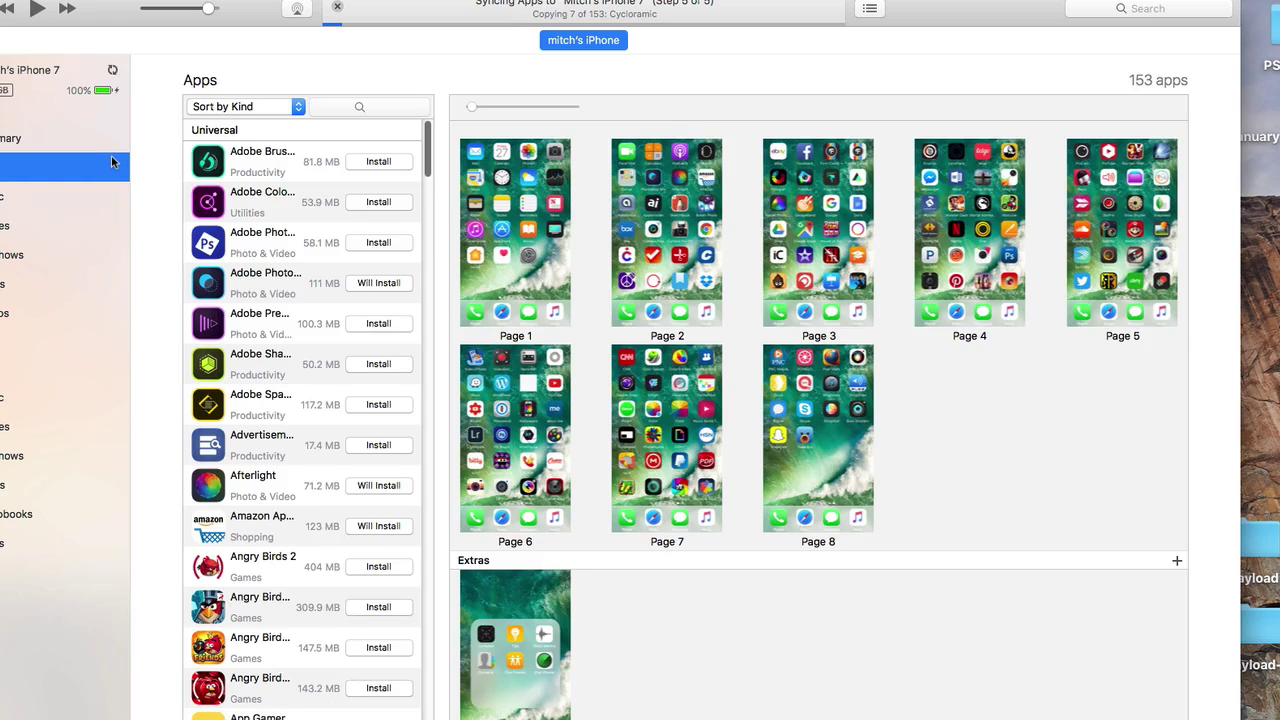